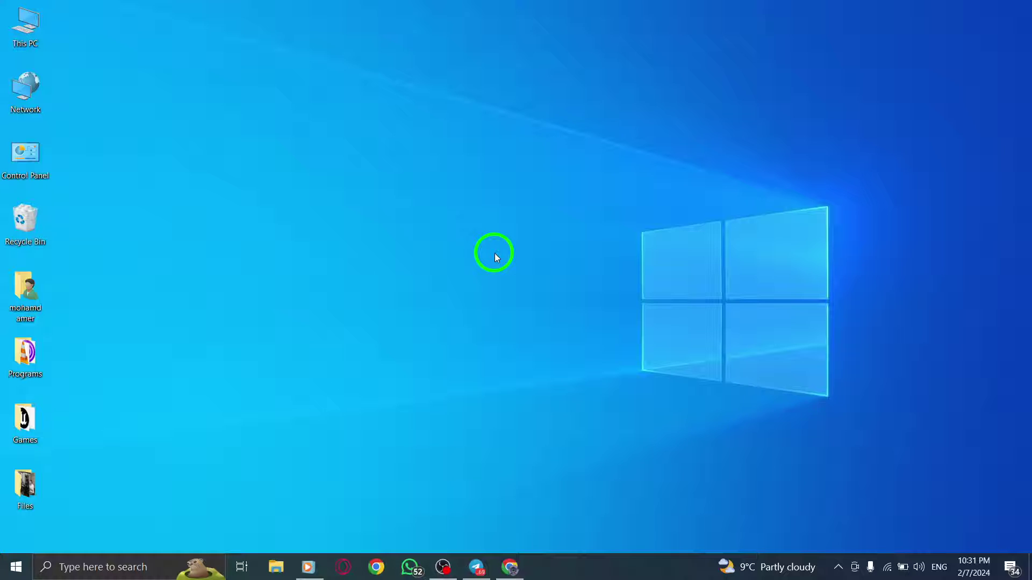
Bring the browser forward and choose 'Switch to K Version' from Telegram's main menu
left_click(510, 567)
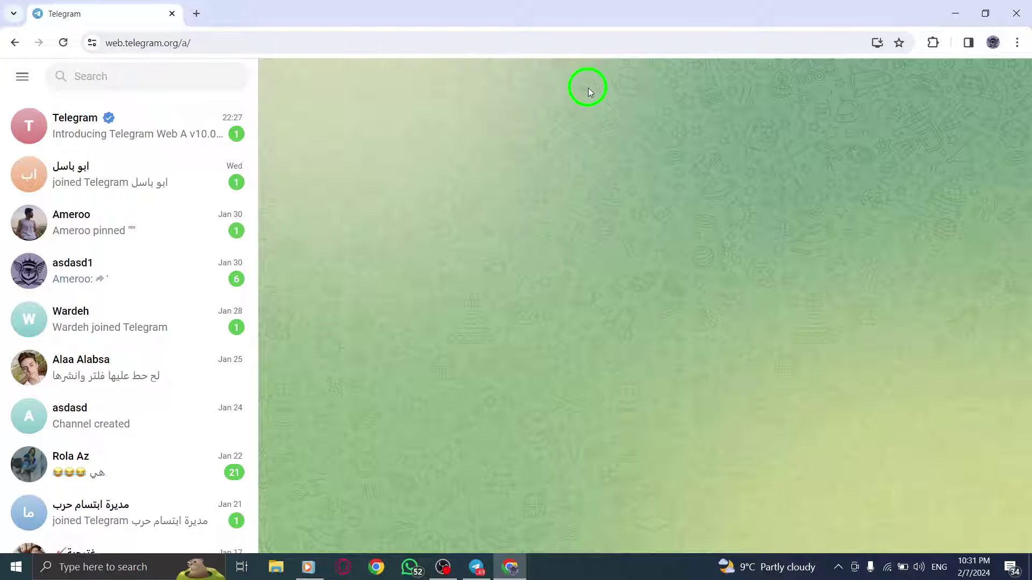
left_click(93, 43)
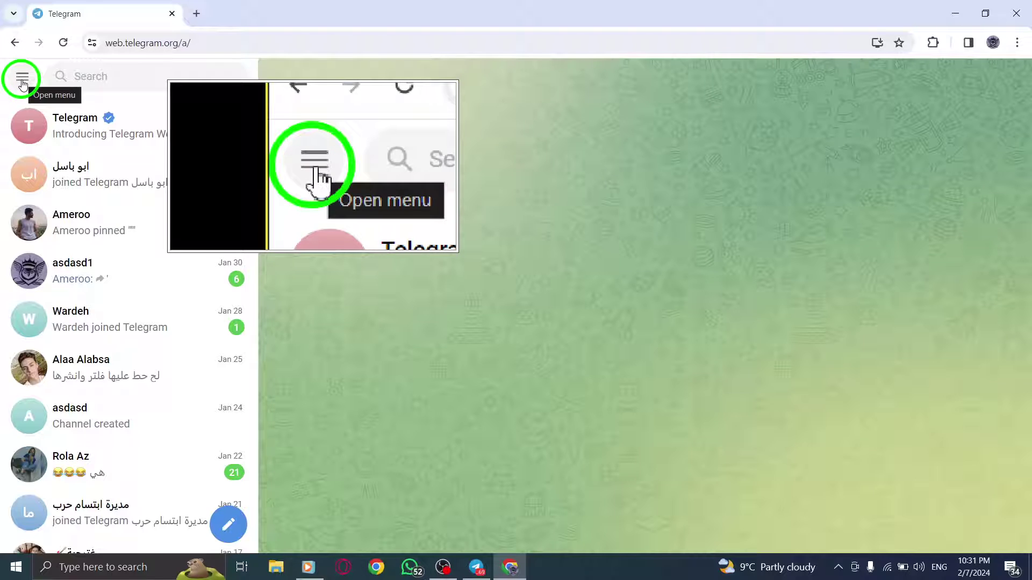
left_click(23, 78)
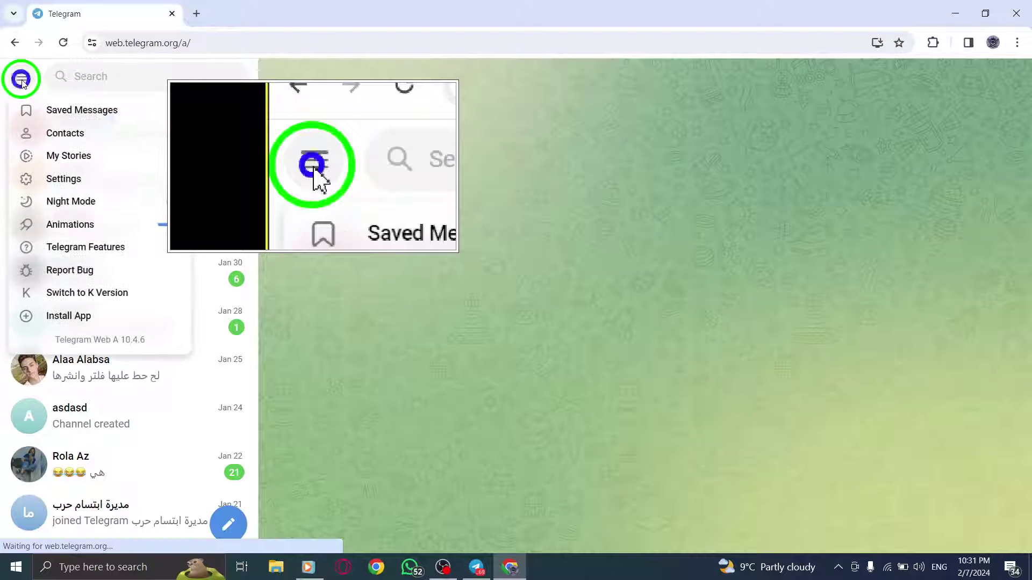
left_click(80, 297)
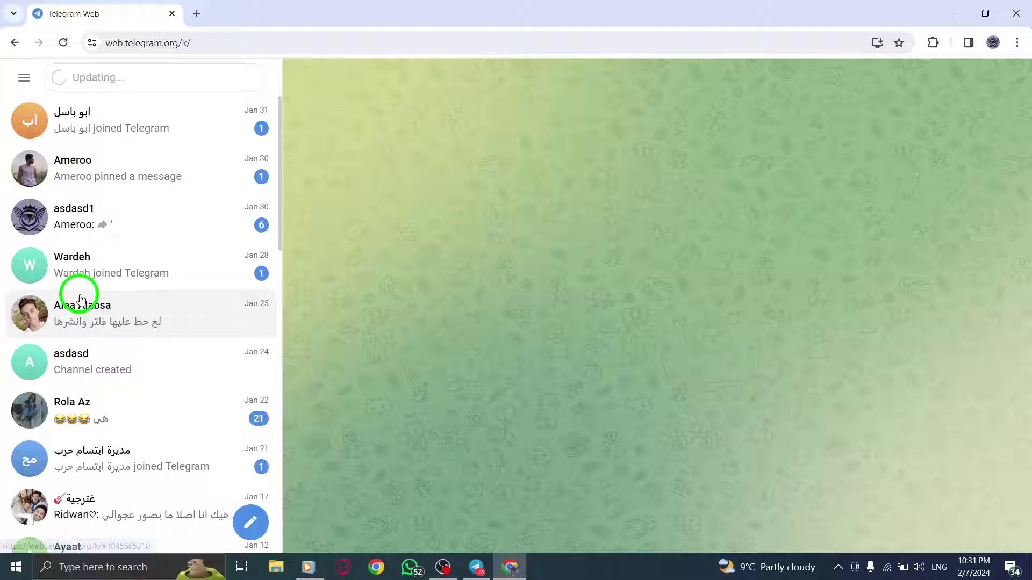
left_click(27, 78)
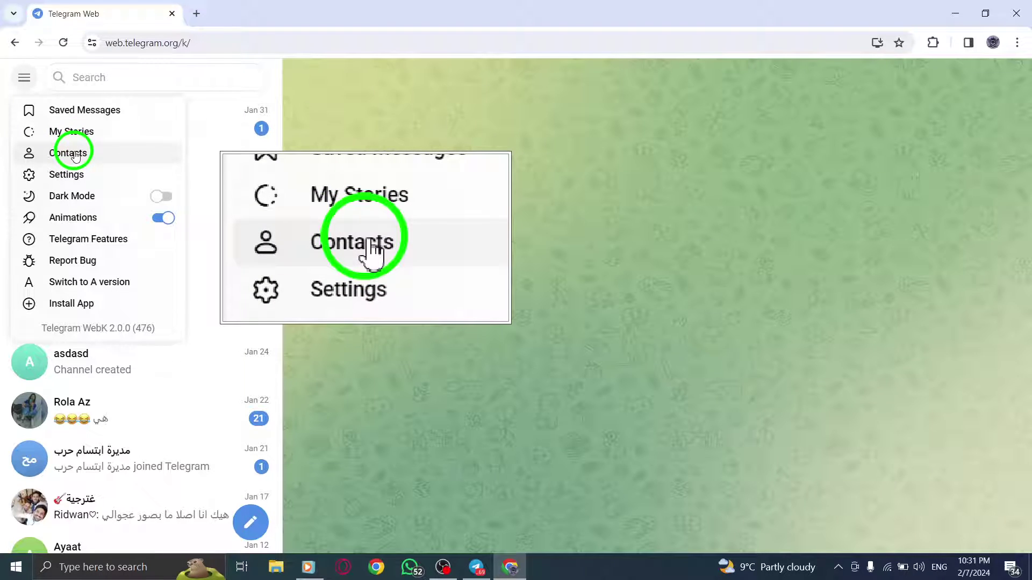
left_click(75, 153)
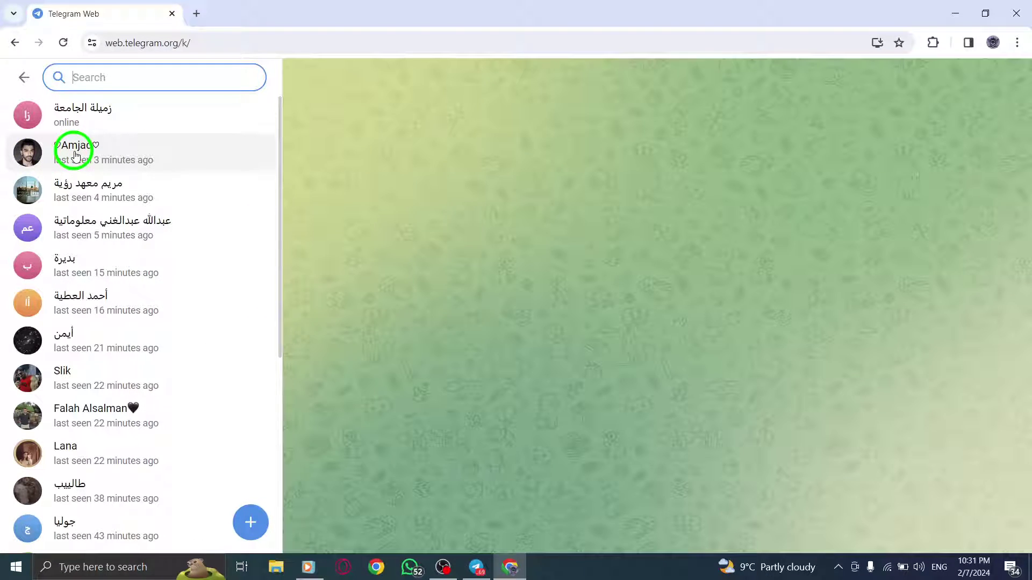
left_click(252, 524)
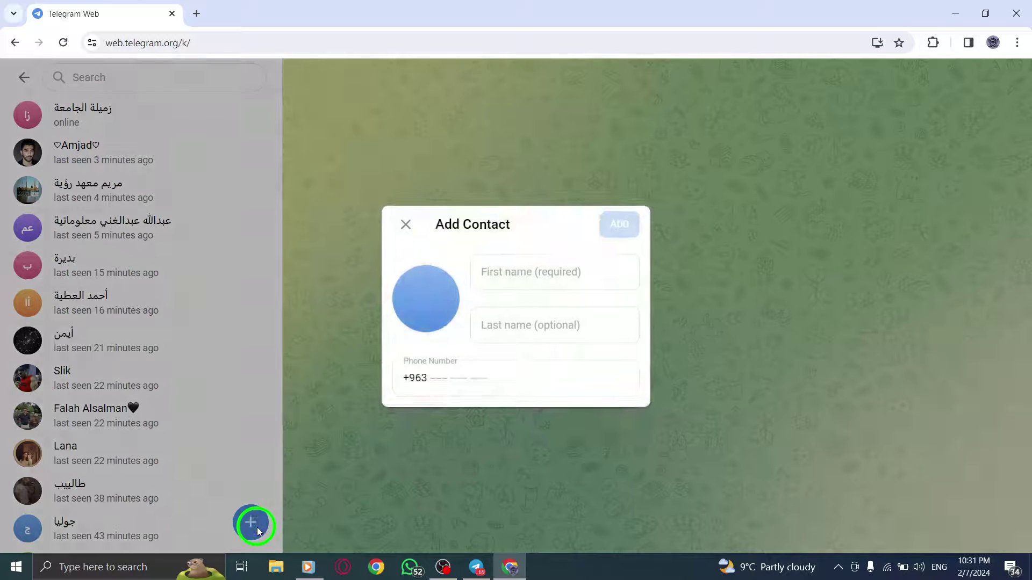
left_click(404, 224)
Return to the chat list and choose 'Switch to A version' from the main menu
left_click(23, 77)
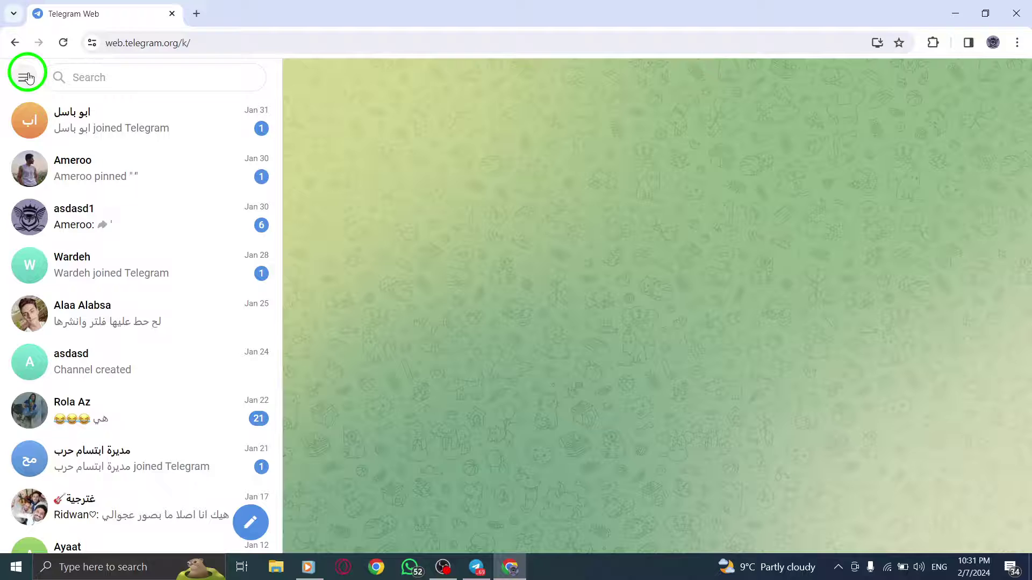
left_click(28, 74)
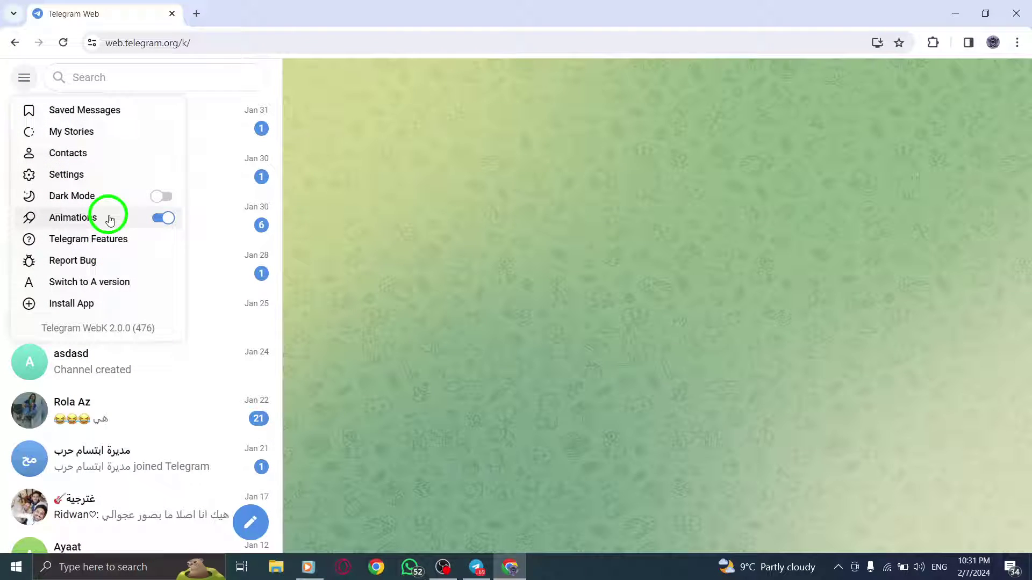
left_click(94, 280)
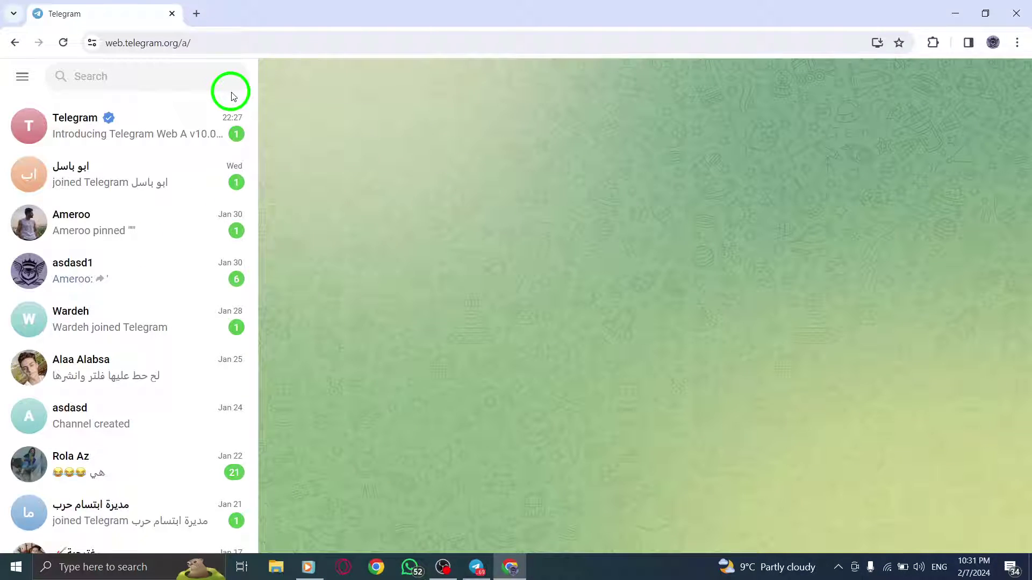
Open the Contacts list from the main menu, then go back to the chats
left_click(23, 77)
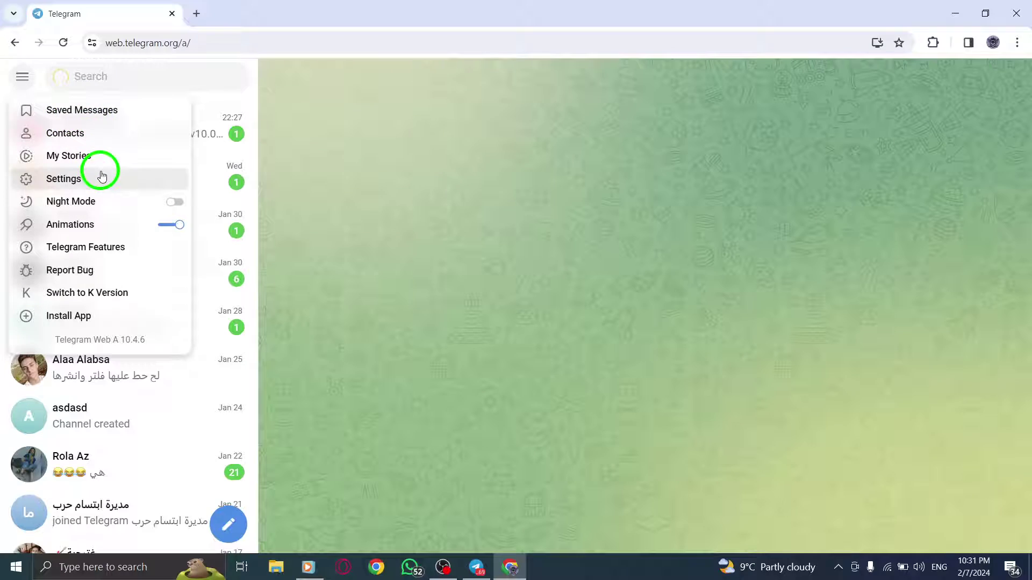
left_click(97, 133)
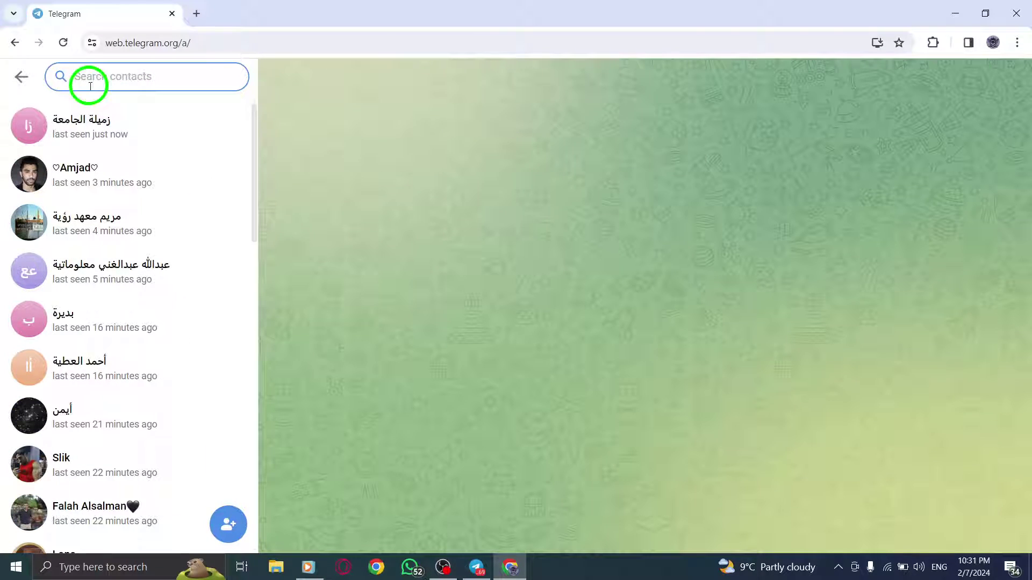
left_click(22, 76)
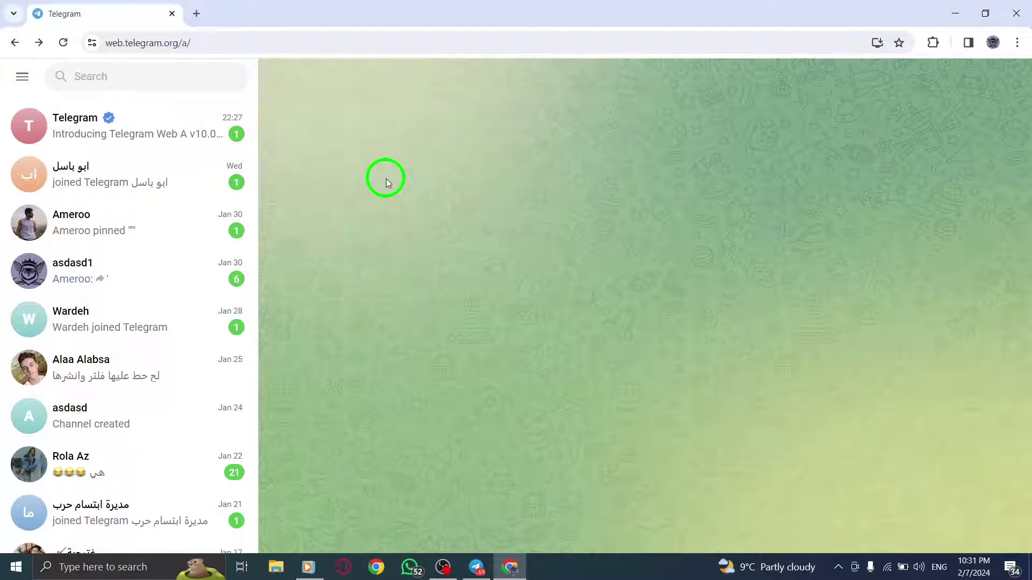
Minimize Chrome to show the desktop, then open and dismiss the desktop context menu
left_click(962, 6)
right_click(532, 212)
left_click(541, 219)
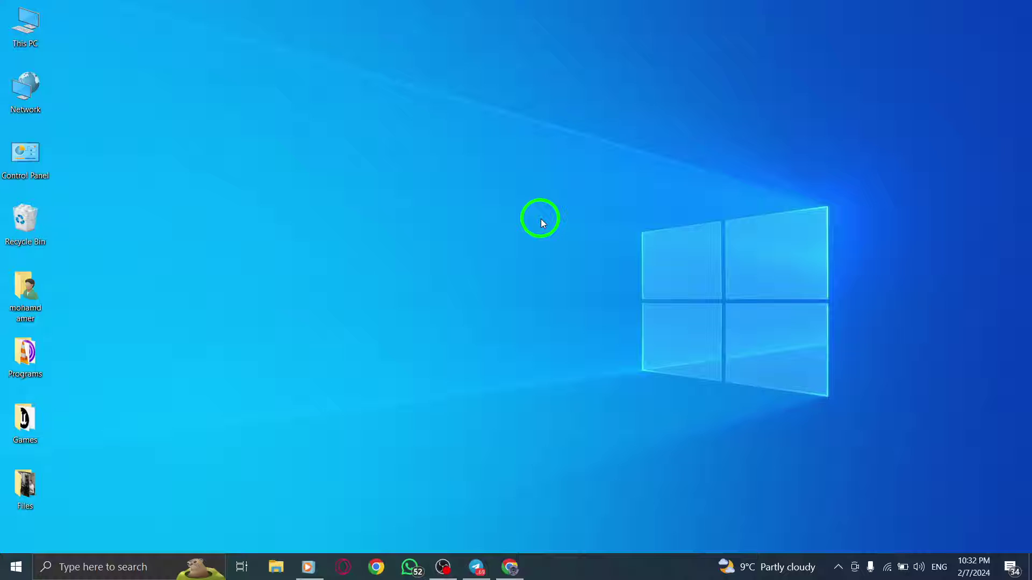